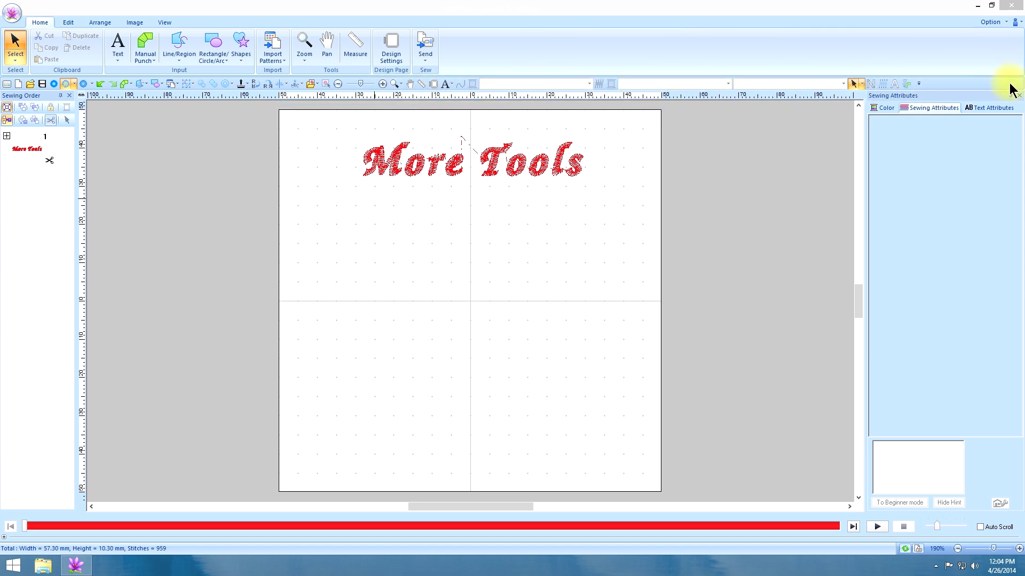
Tour the View, Image, Arrange and Edit ribbon tabs, then view the Option and help lists.
click(169, 20)
click(137, 21)
click(100, 23)
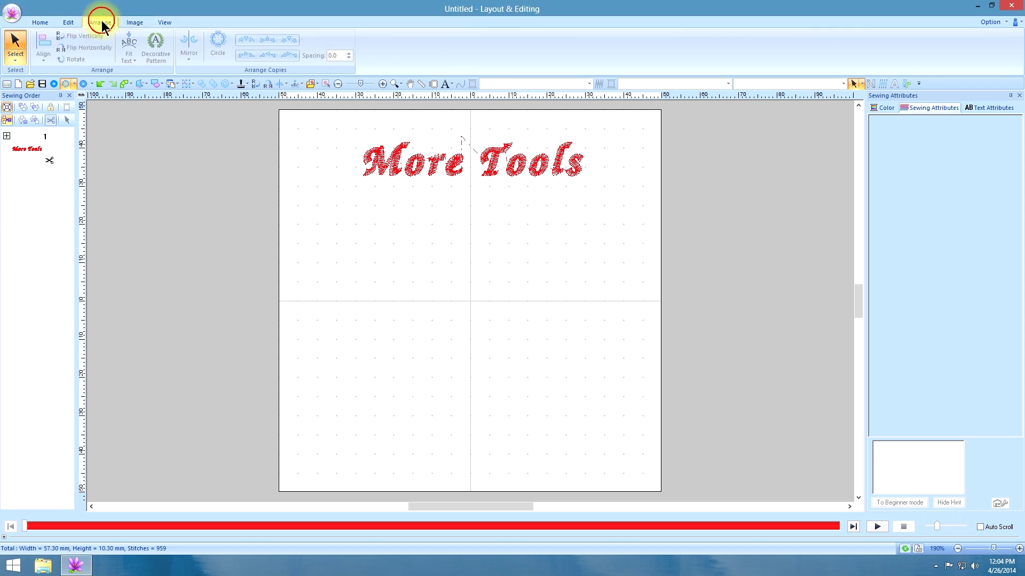
click(69, 22)
click(39, 21)
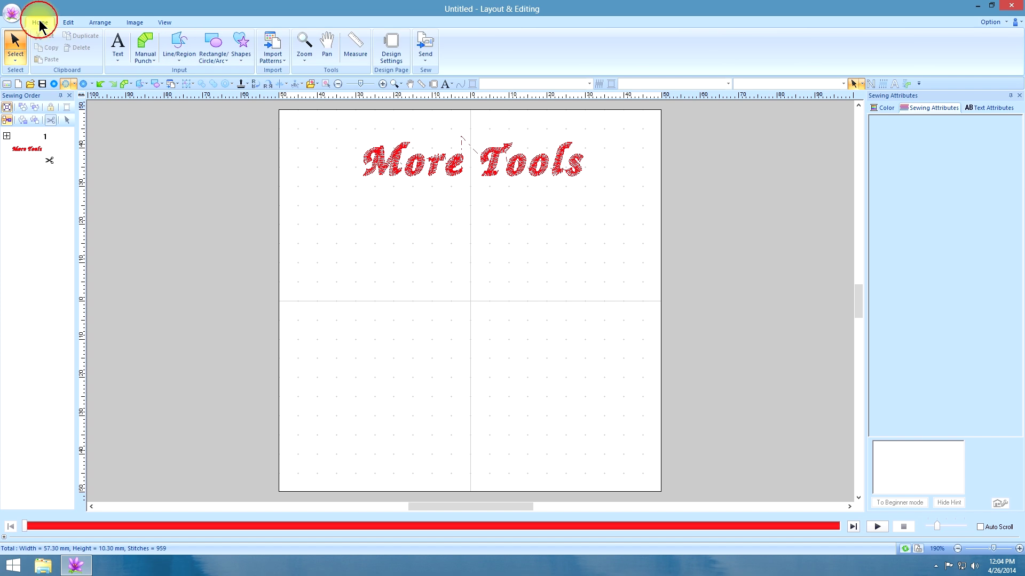
click(1006, 23)
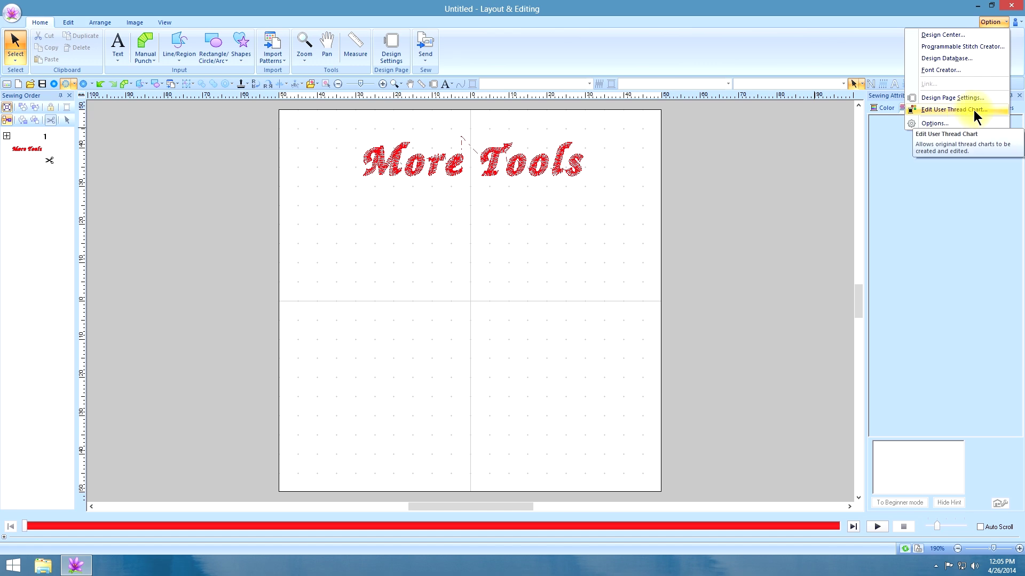
click(1016, 23)
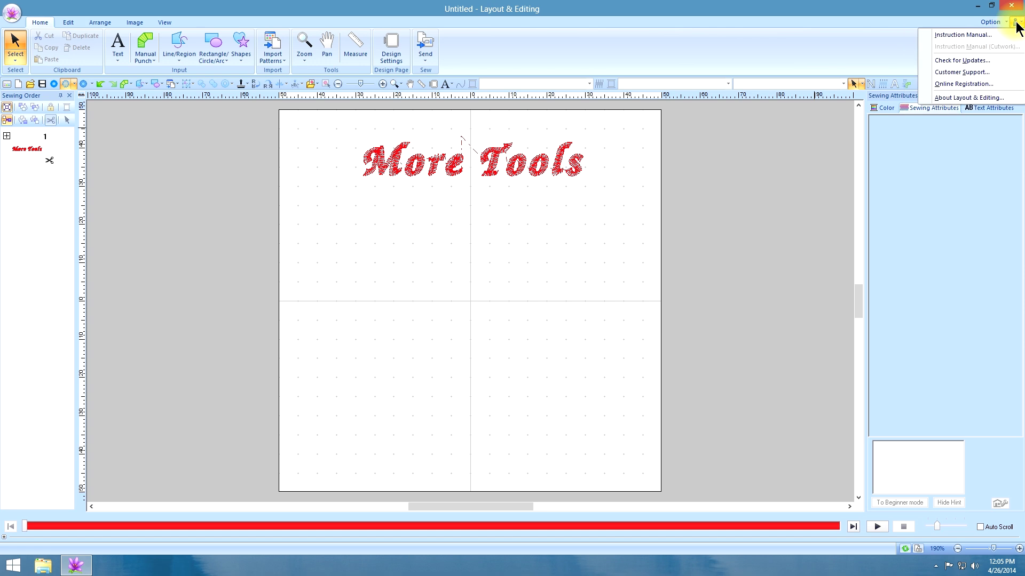
Confirm the latest update is installed, then view the version 9.3 About information.
click(991, 59)
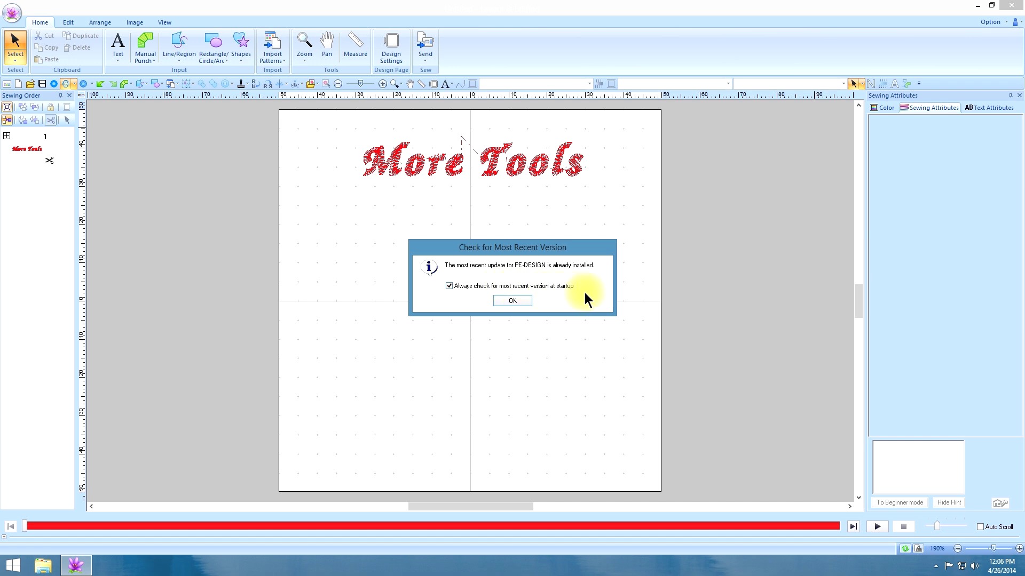
click(513, 301)
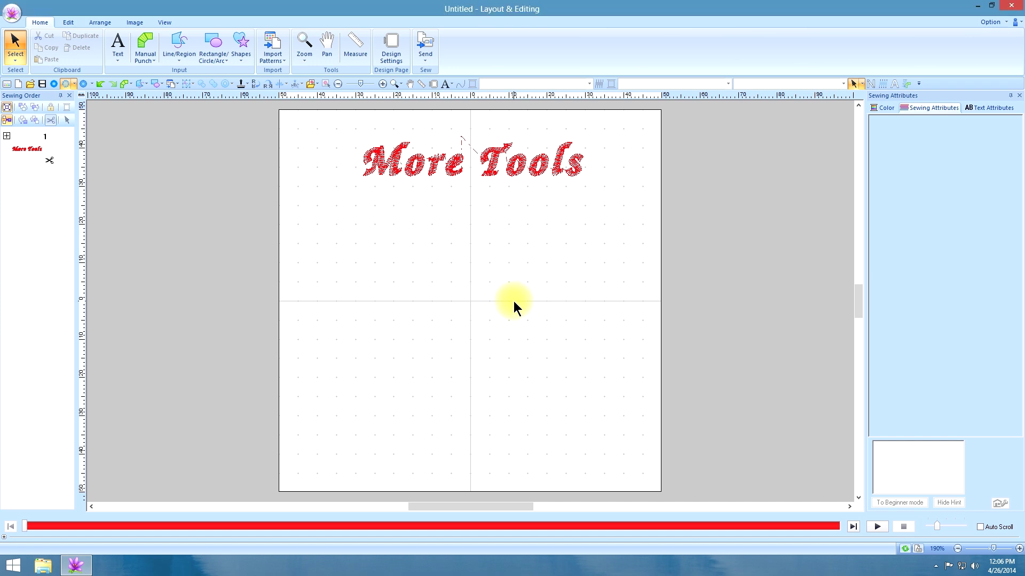
click(1016, 22)
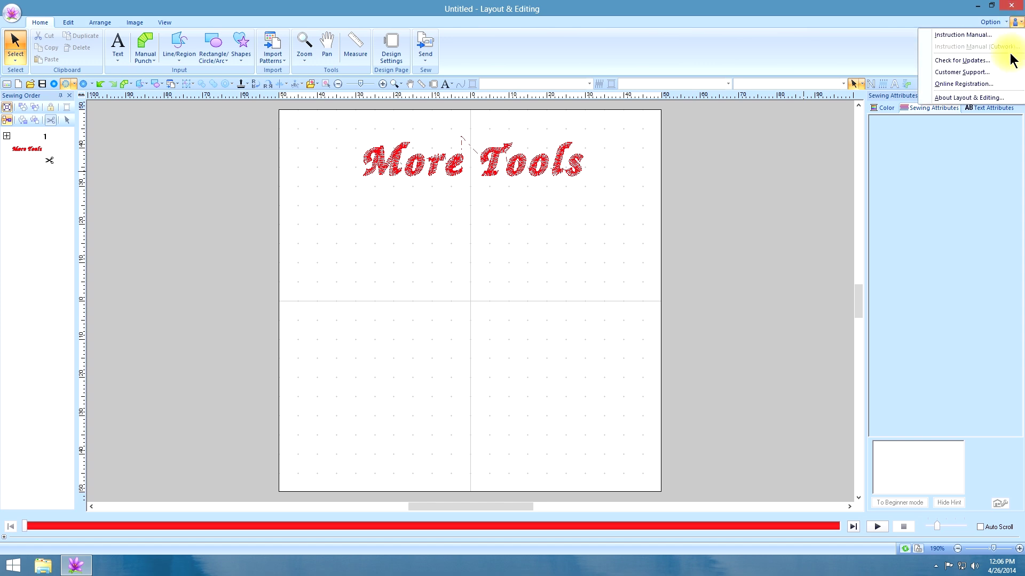
click(962, 97)
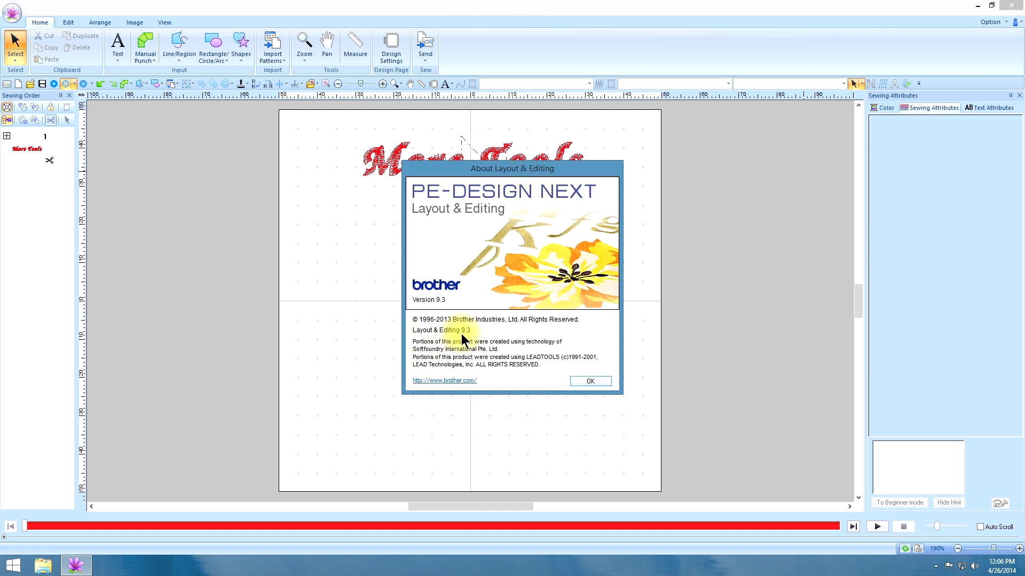
Toggle the ruler units between millimetres and inches, then measure a 1.87 inch span on the page.
click(581, 381)
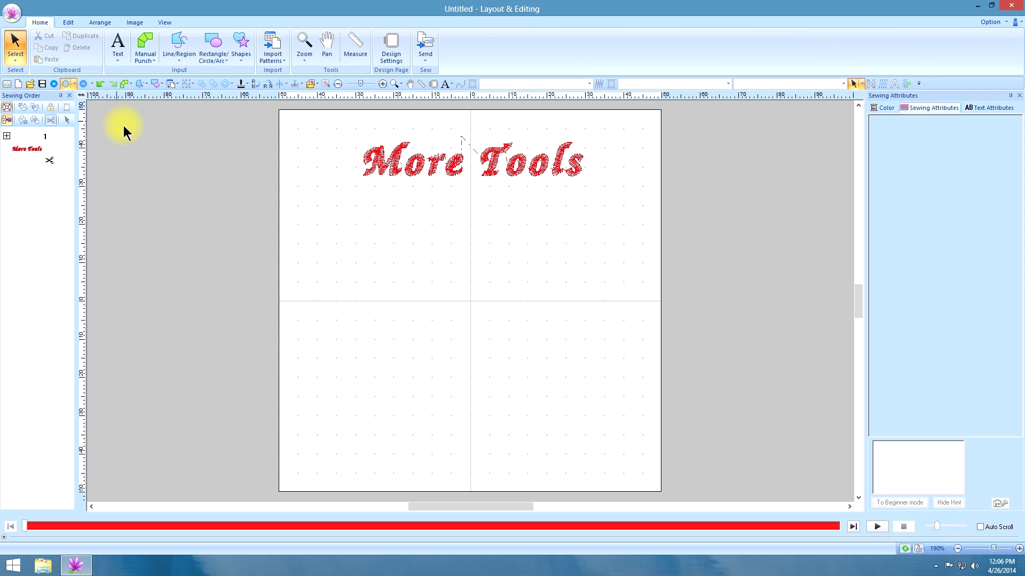
click(81, 95)
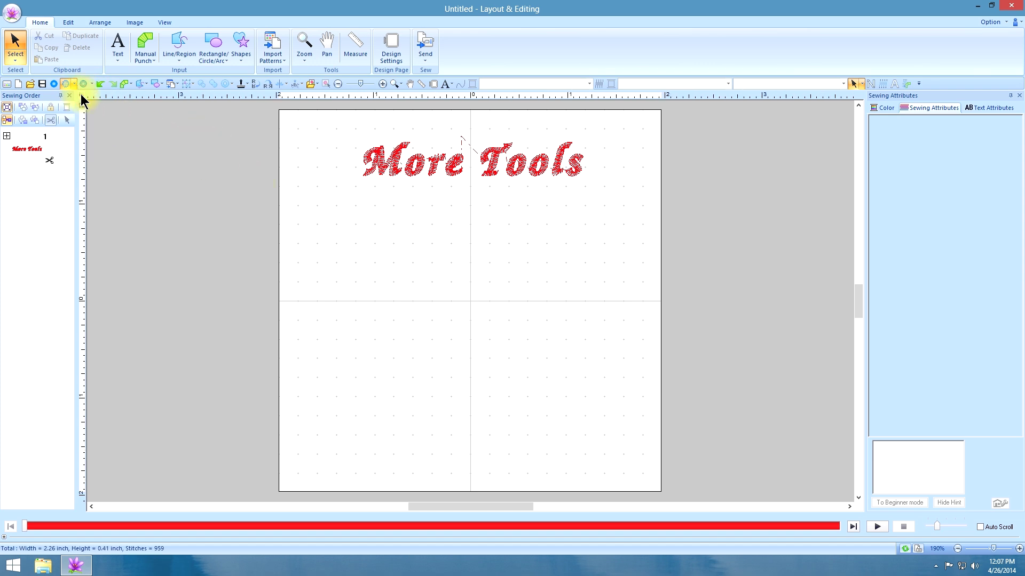
click(81, 95)
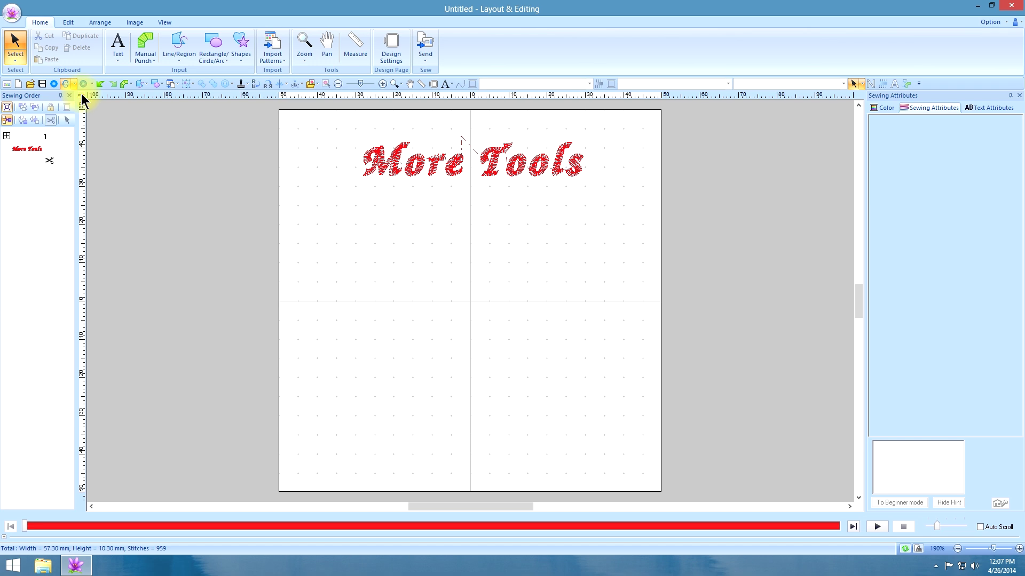
click(81, 96)
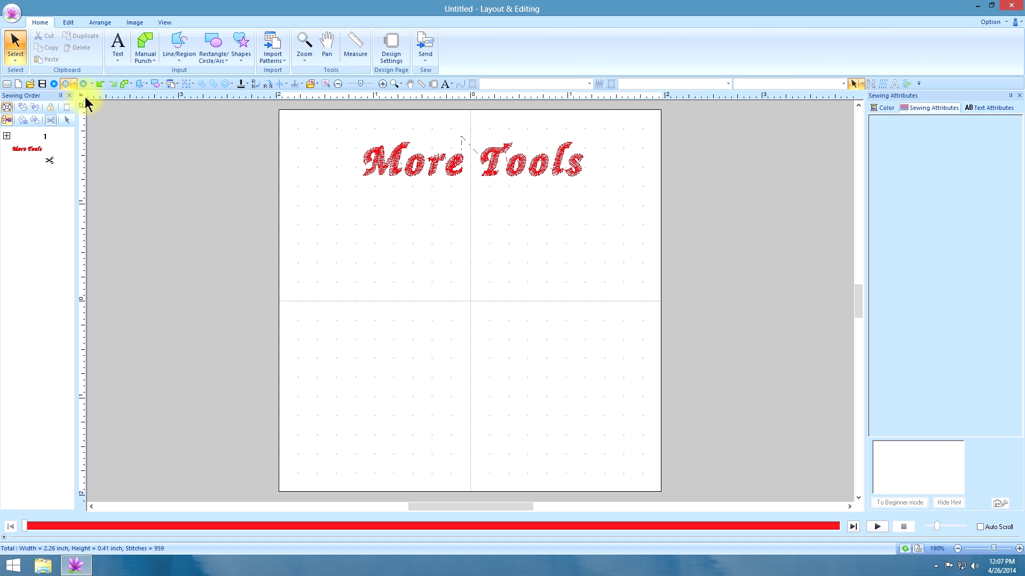
click(356, 43)
drag(344, 205, 578, 211)
click(81, 95)
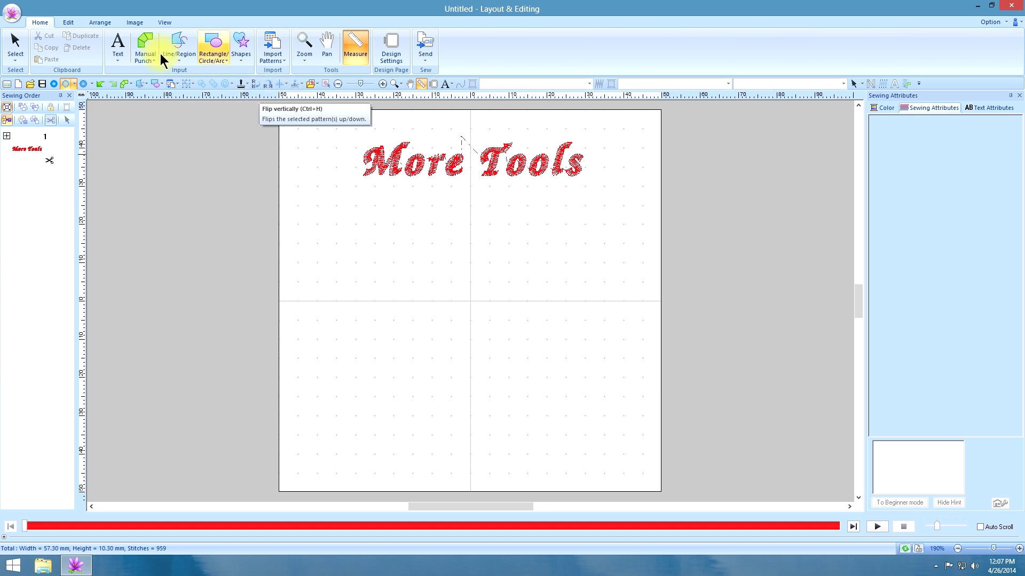
click(13, 57)
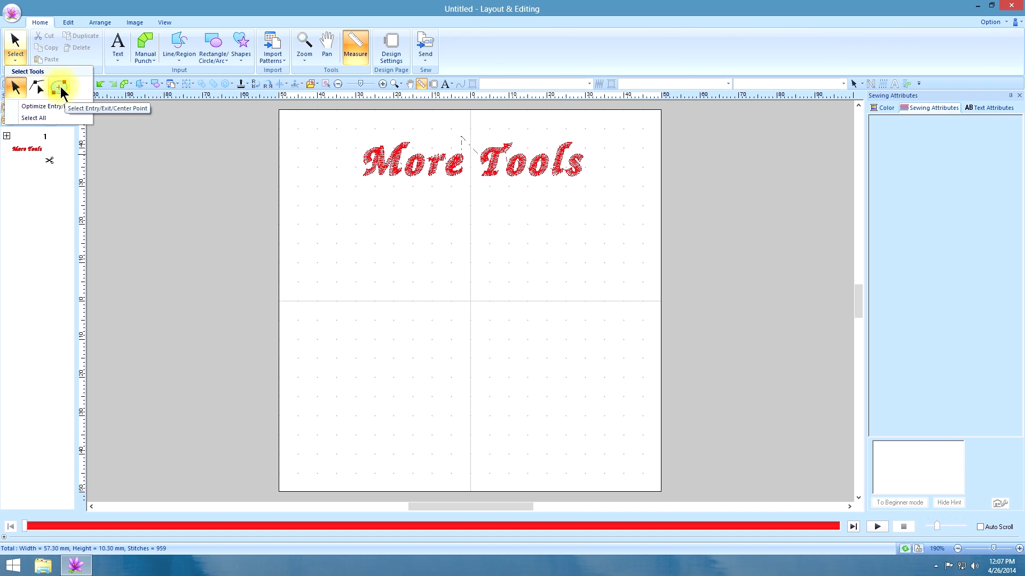
click(135, 121)
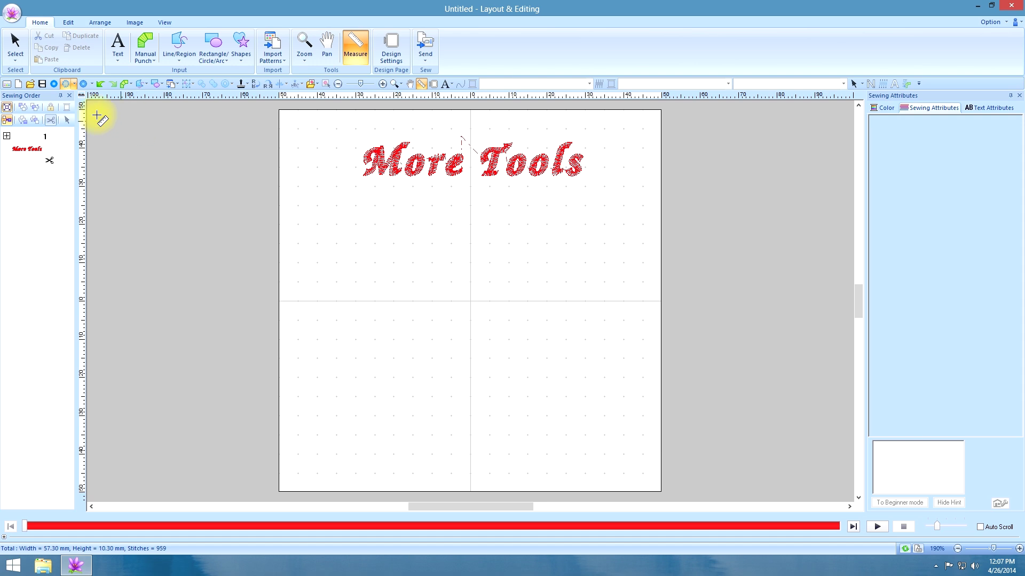
Show thread-trimming X marks on the More Tools lettering and return to the Select tool.
click(74, 83)
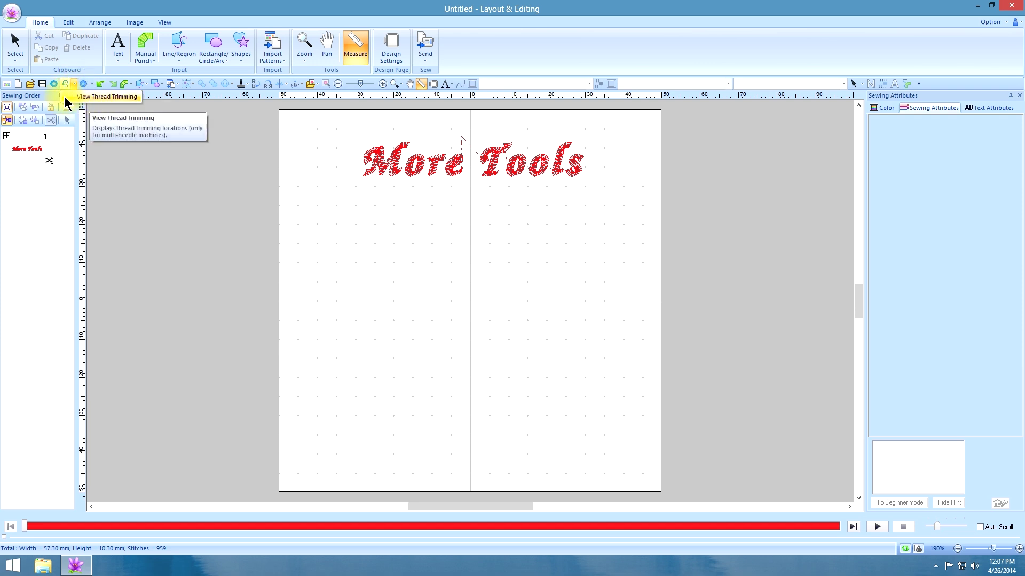
click(64, 96)
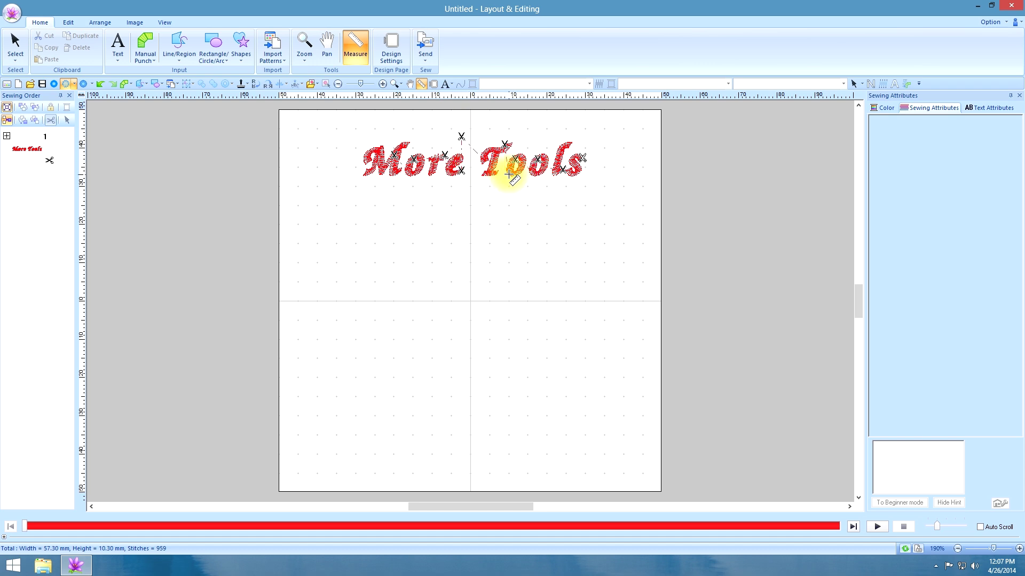
click(15, 47)
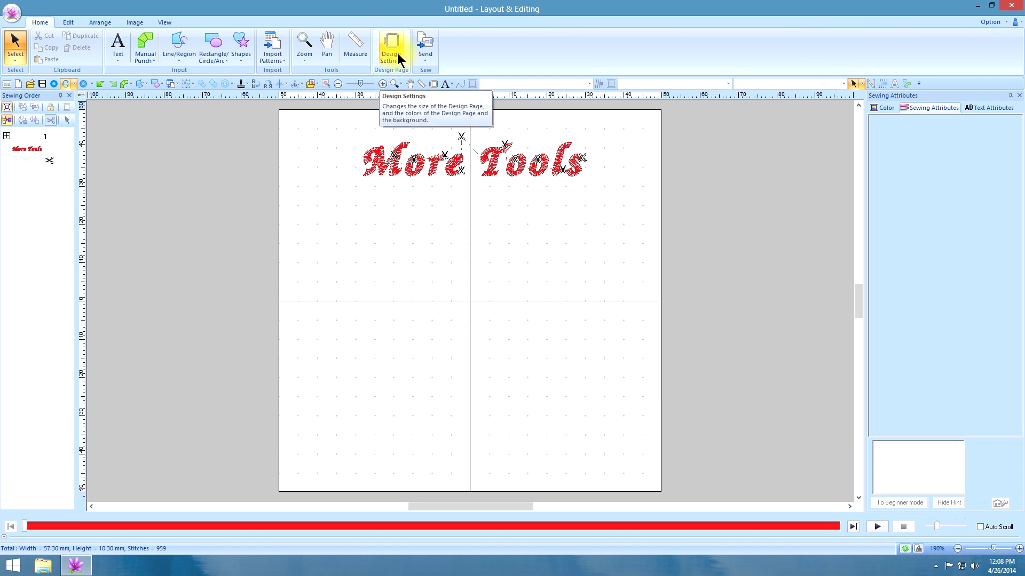
Set the Design Settings machine type to the single-needle sewing machine with a 100 × 100 mm hoop.
click(433, 84)
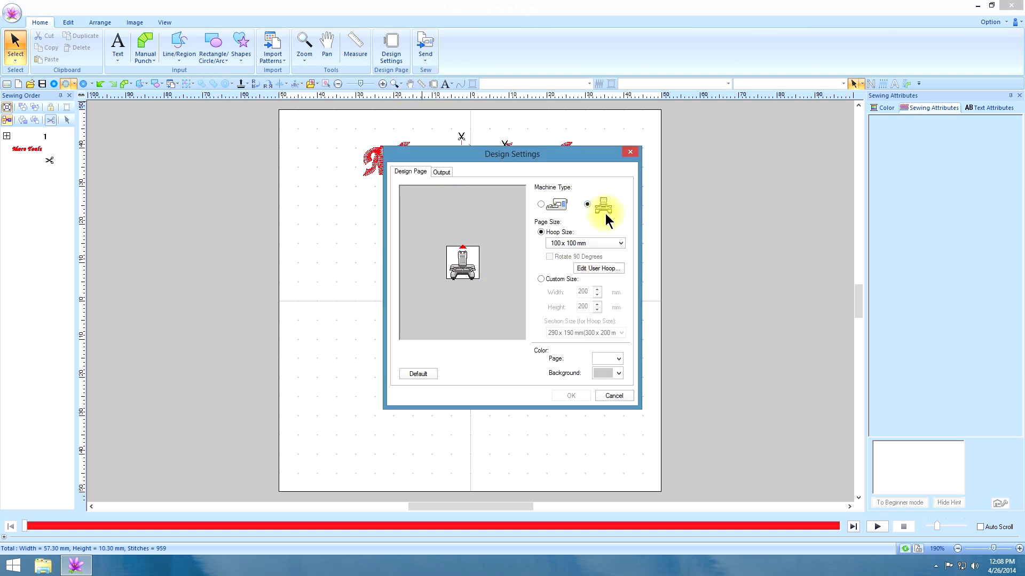
click(541, 205)
click(583, 399)
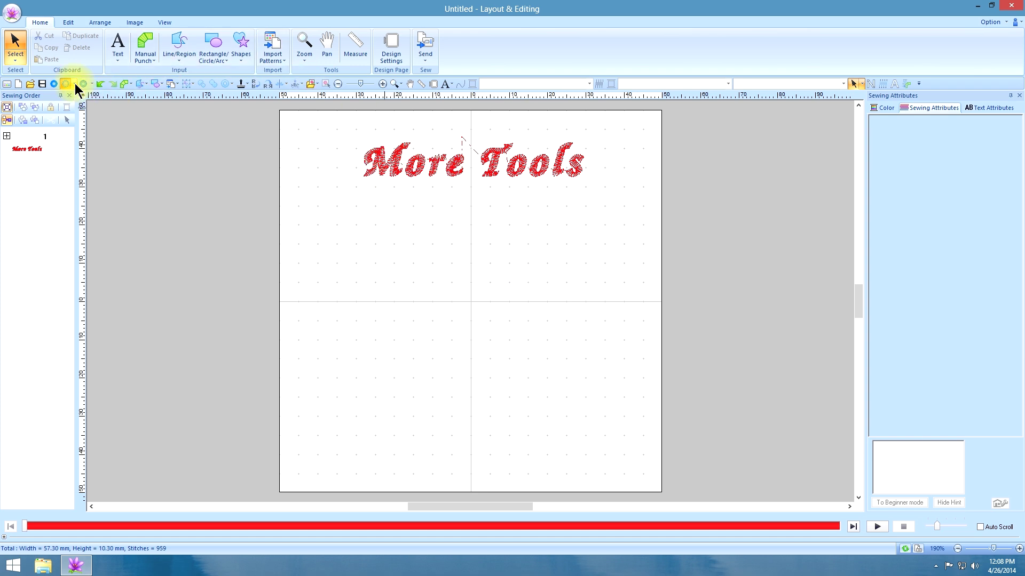
Browse the Manual Punching, Rectangle/Circle/Arc and Text tool flyouts, then bring up the Zoom options.
click(130, 84)
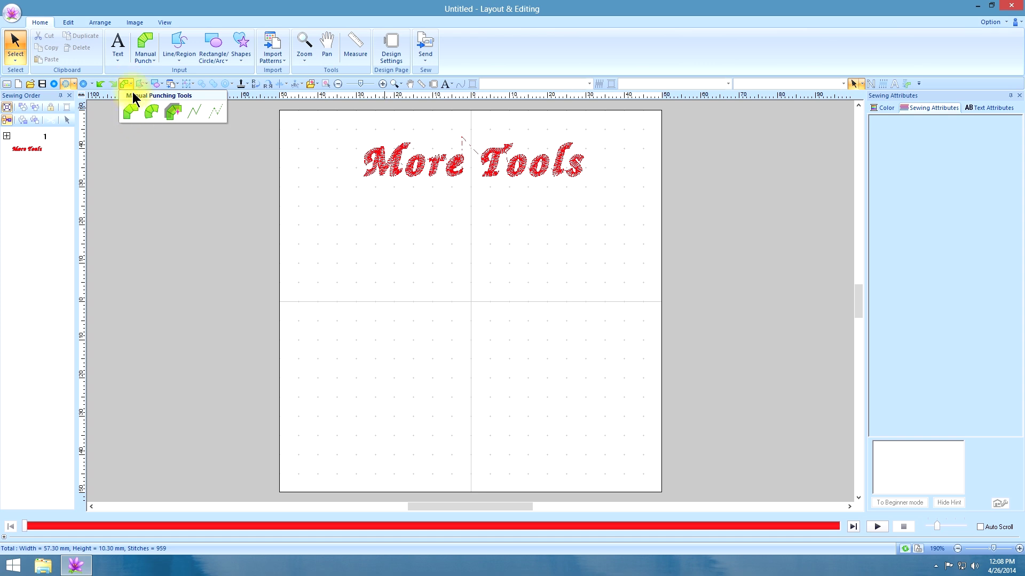
click(160, 83)
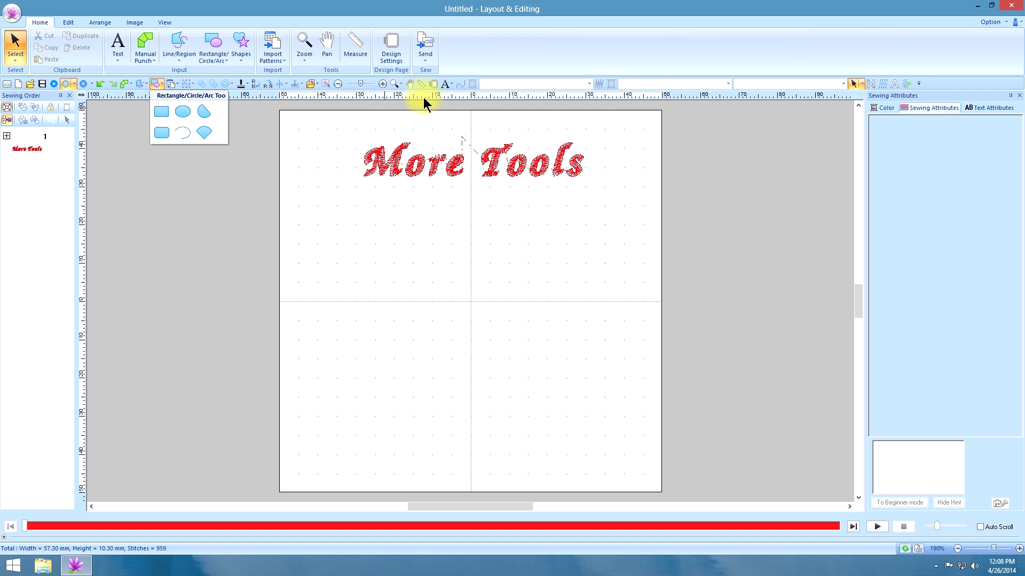
click(448, 84)
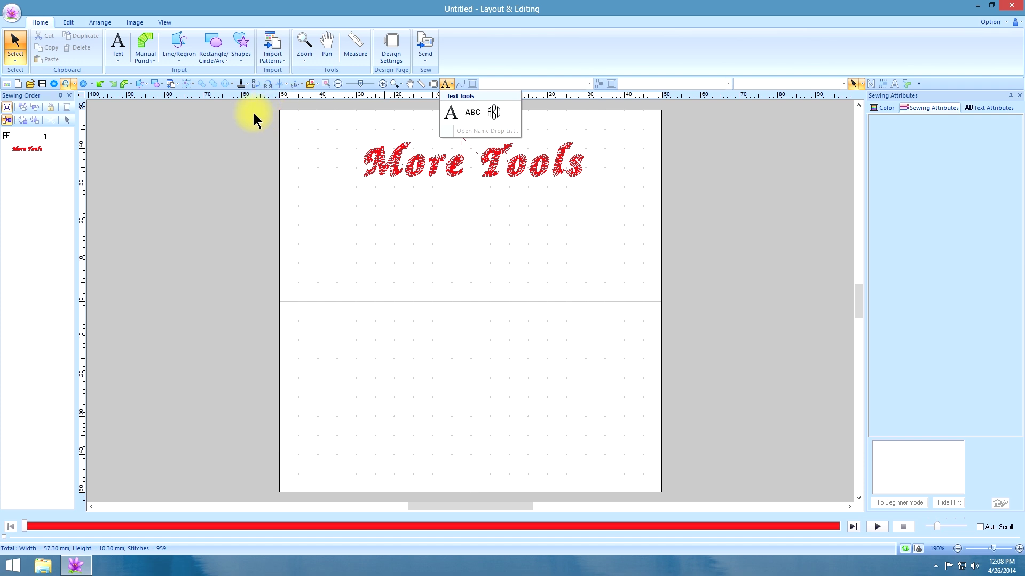
click(303, 58)
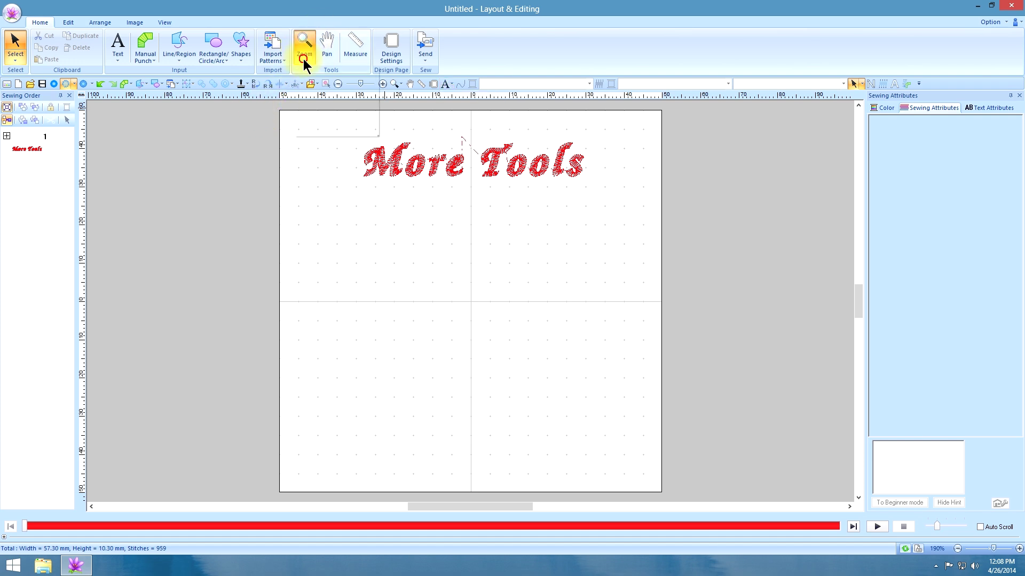